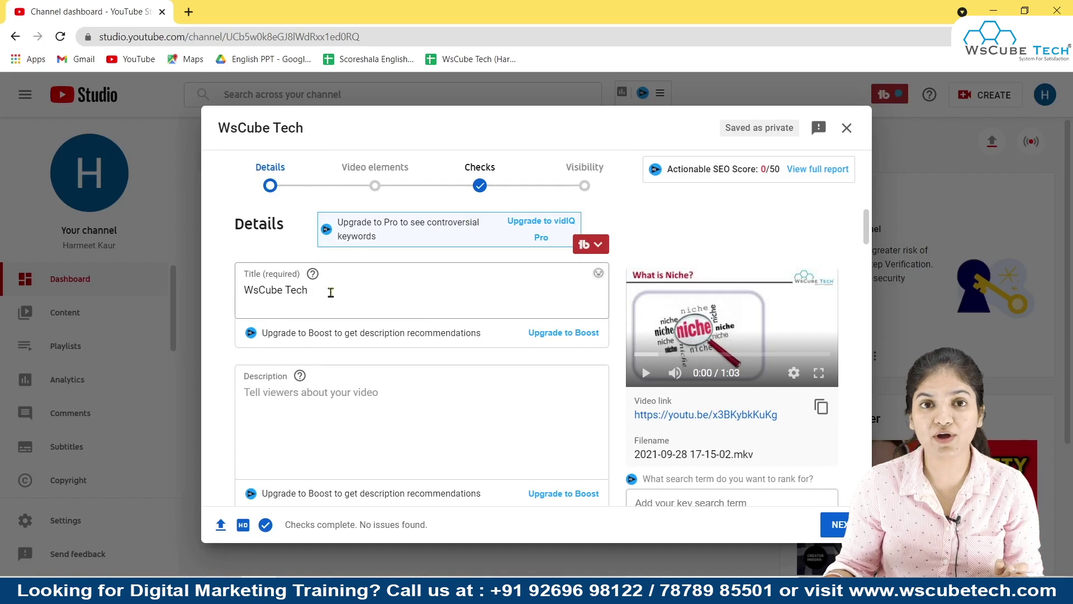
# - Scroll the upload Details page down to the empty Tags section and highlight its heading
pyautogui.scroll(-1, 313, 313)
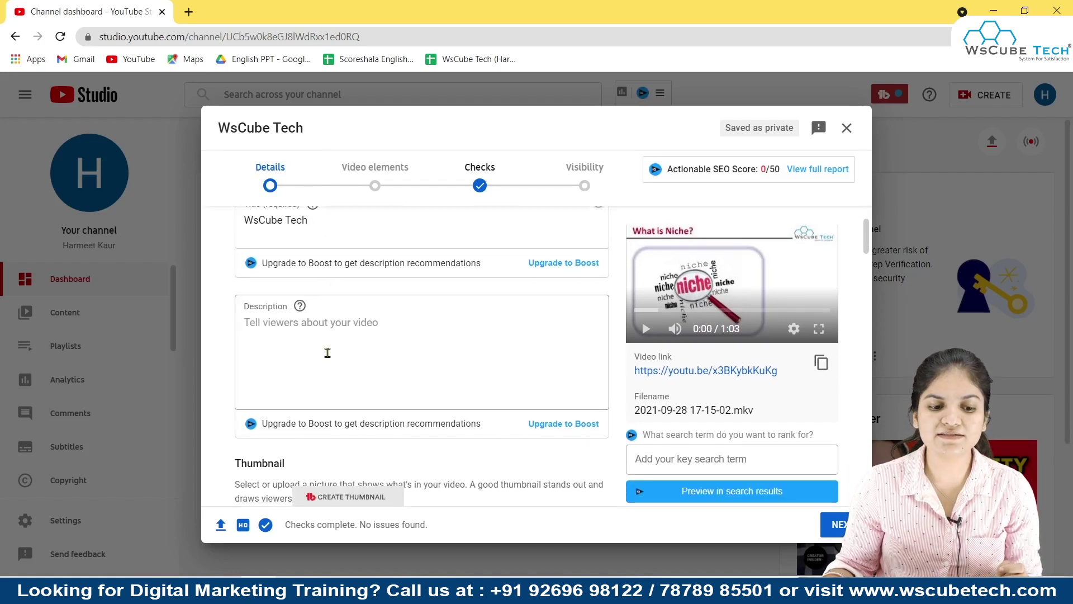
pyautogui.scroll(-3, 302, 324)
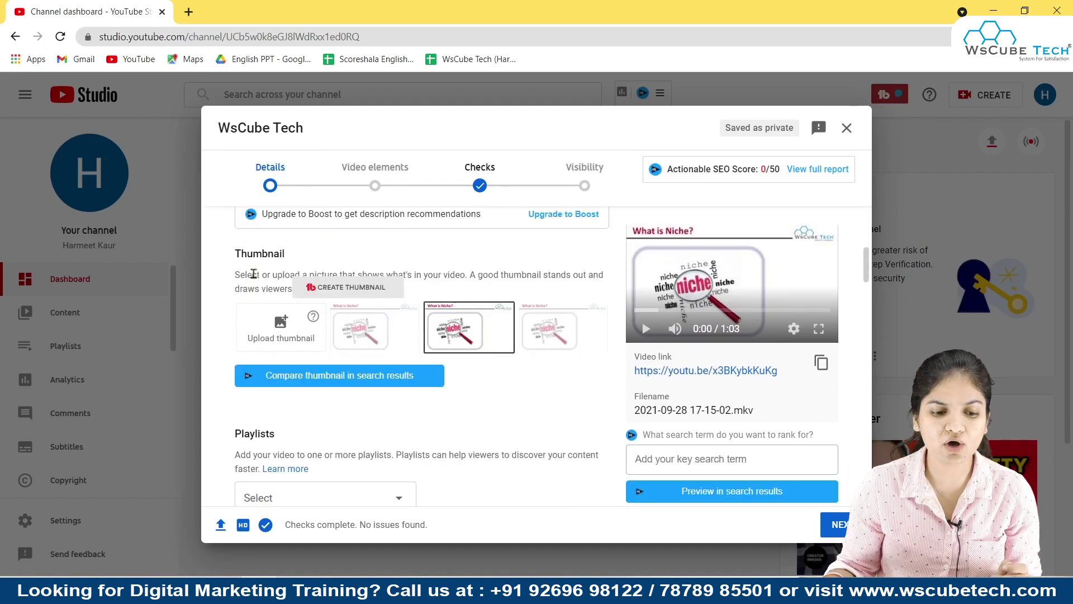
pyautogui.scroll(-5, 246, 300)
pyautogui.scroll(-8, 247, 358)
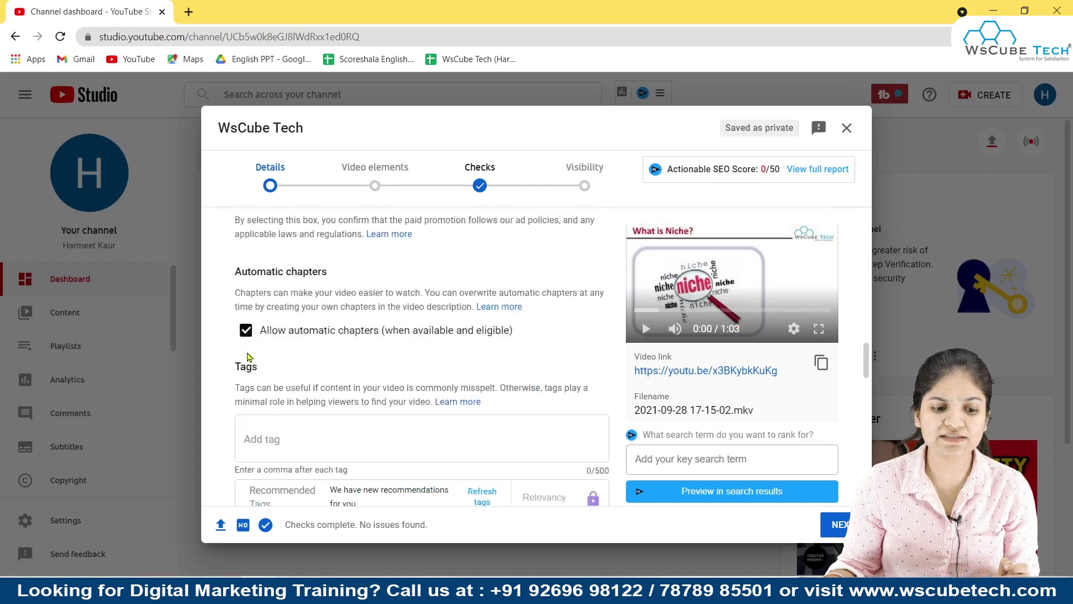
pyautogui.scroll(1, 247, 356)
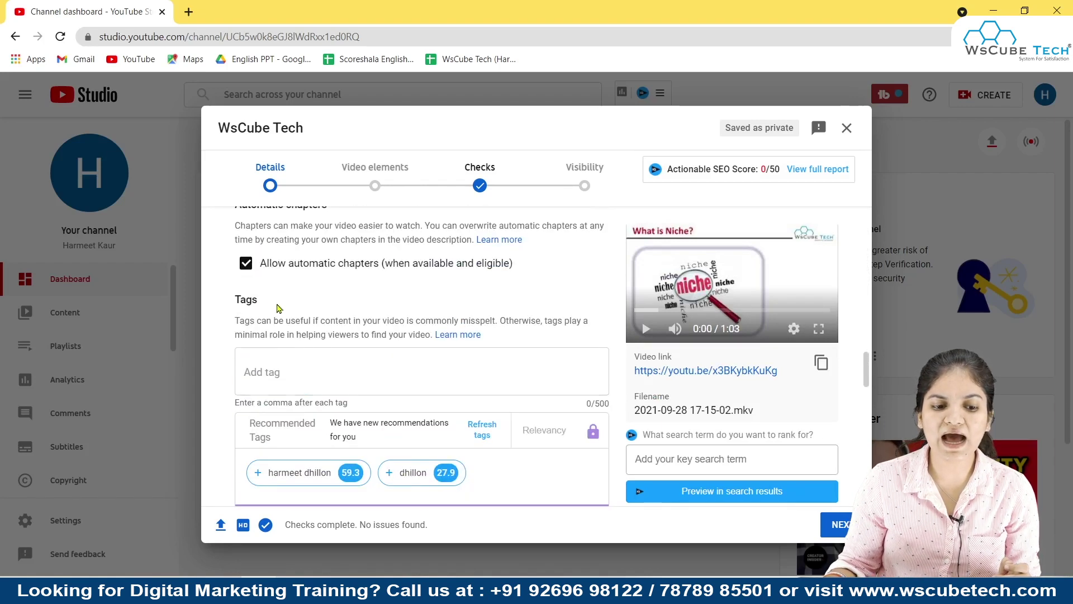
pyautogui.moveTo(268, 302); pyautogui.dragTo(227, 303)
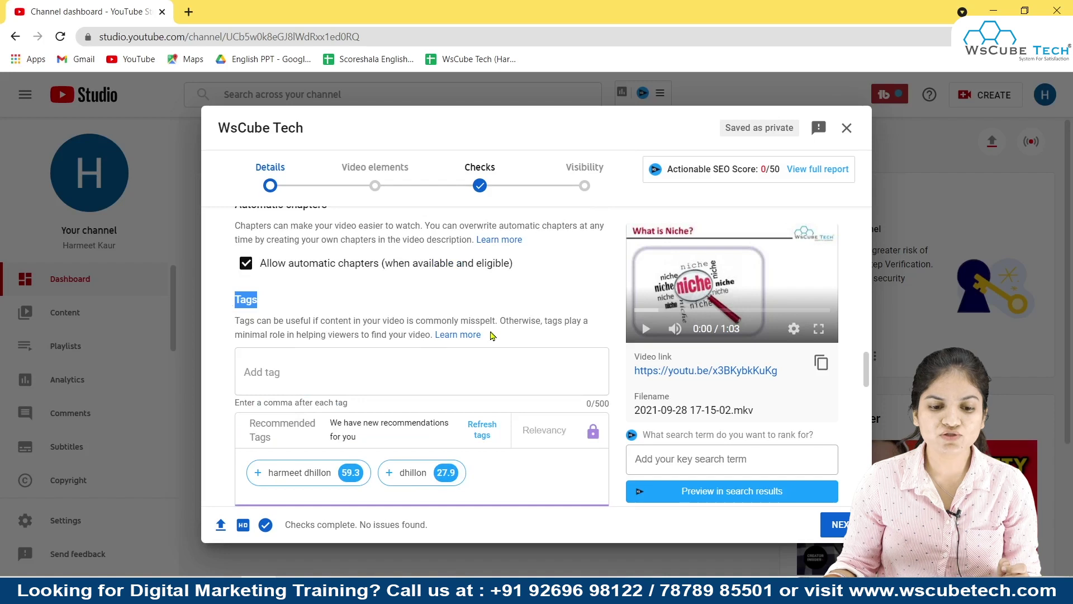
pyautogui.click(430, 337)
pyautogui.moveTo(430, 337); pyautogui.dragTo(234, 321)
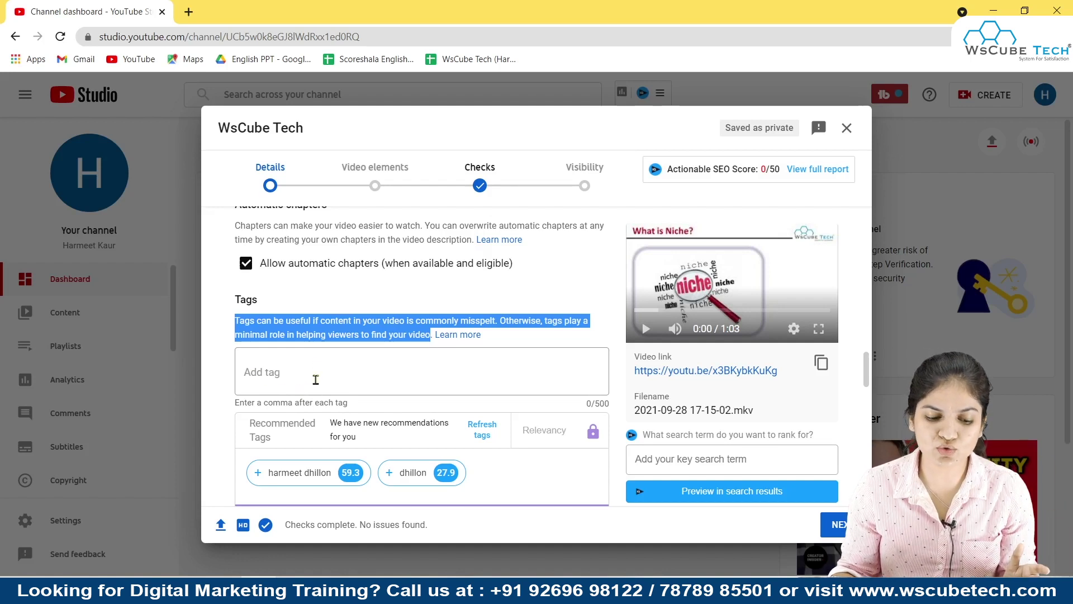
# - Copy the first keyword line from the Notepad list and paste it into the Tags field
pyautogui.hotkey('alt', 'Tab')
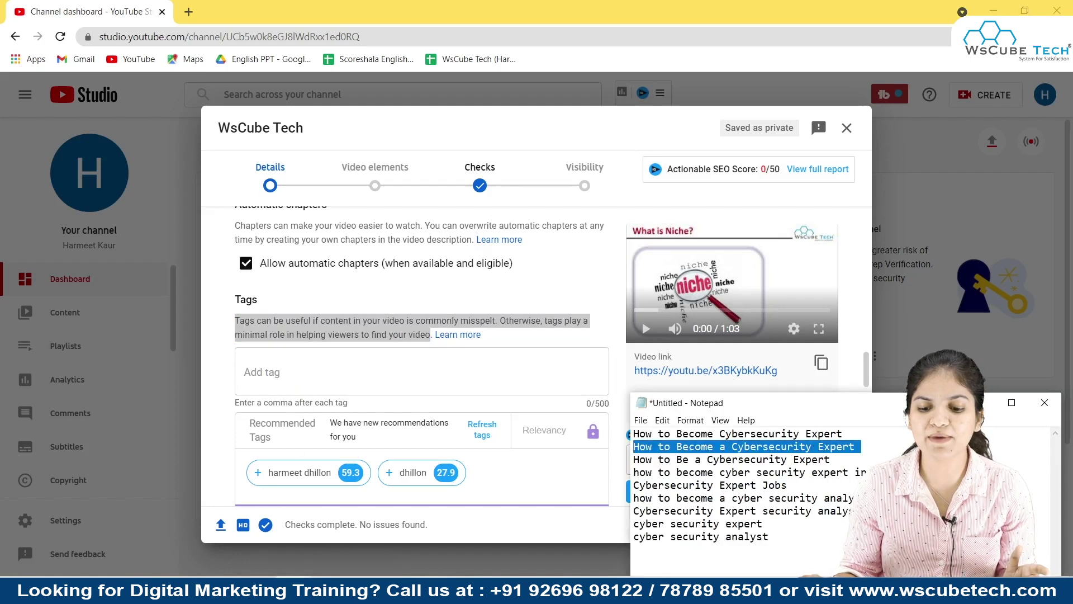
pyautogui.click(843, 547)
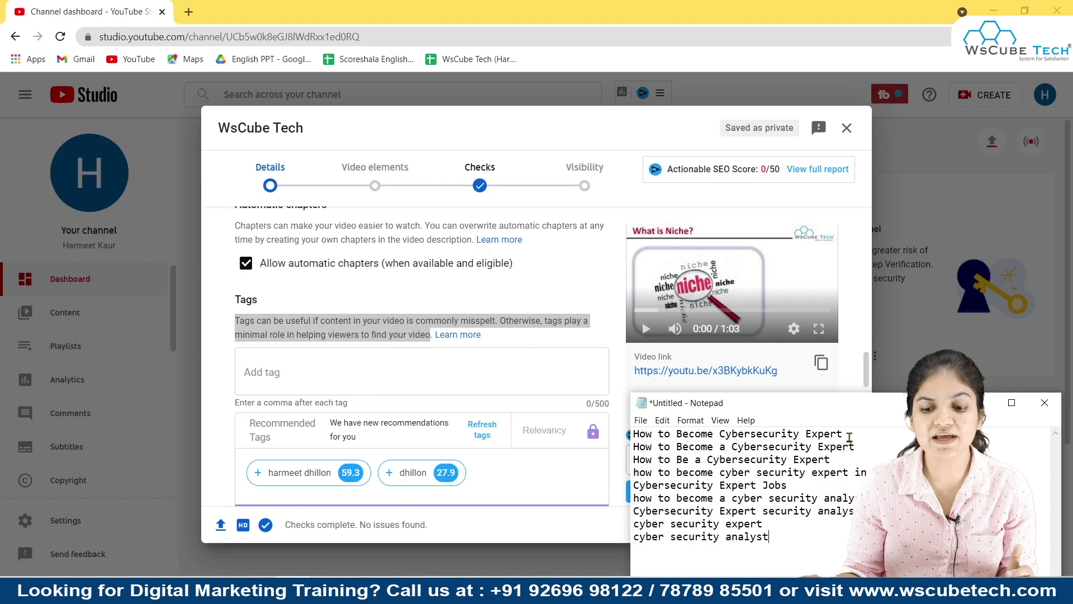
pyautogui.moveTo(869, 472); pyautogui.dragTo(645, 436)
pyautogui.moveTo(769, 537); pyautogui.dragTo(634, 485)
pyautogui.moveTo(849, 435); pyautogui.dragTo(599, 440)
pyautogui.hotkey('ctrl', 'c')
pyautogui.click(403, 378)
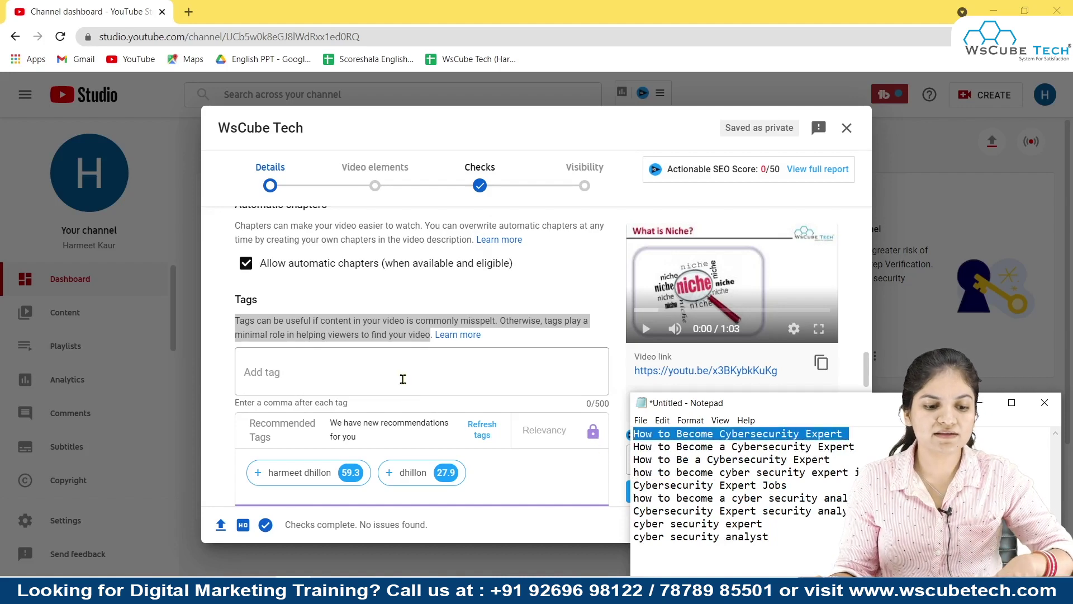
pyautogui.hotkey('ctrl', 'v')
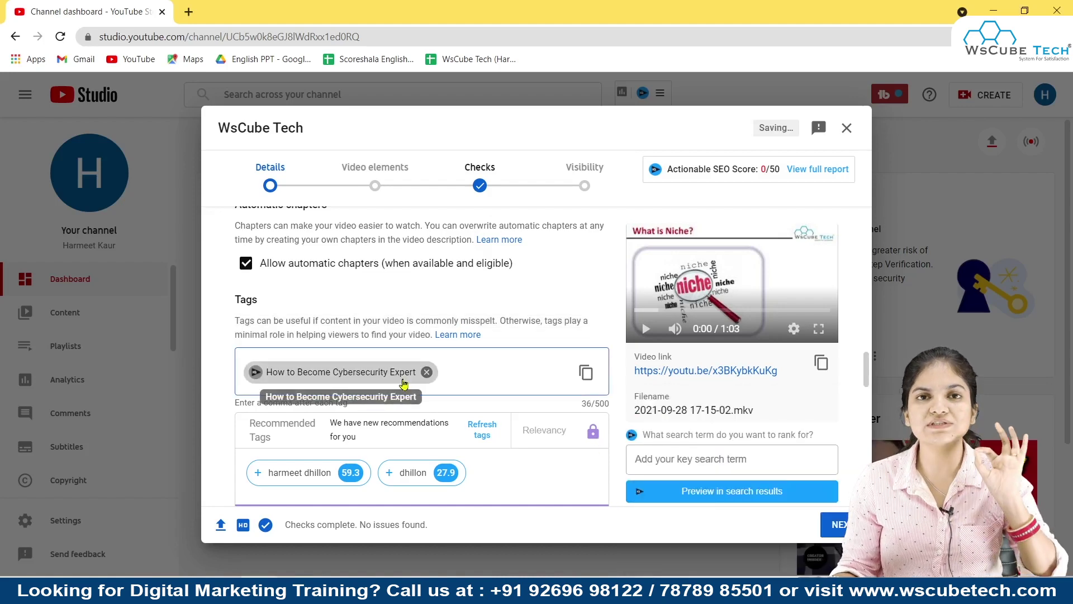
# - Add 'How to Become a Cybersecurity Expert' from Notepad as the second tag
pyautogui.hotkey('alt', 'Tab')
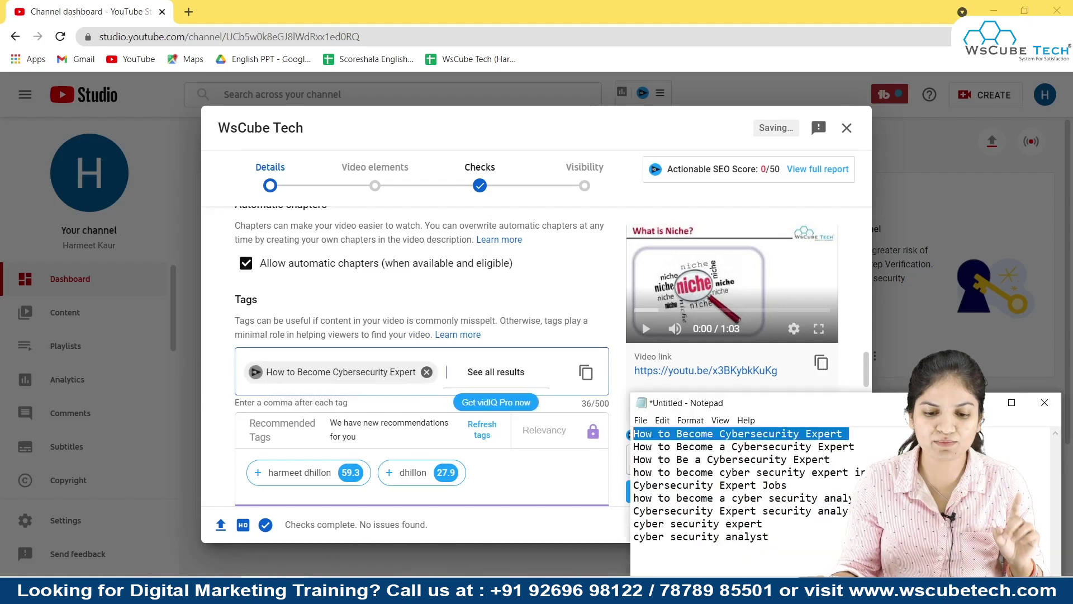
pyautogui.moveTo(873, 451); pyautogui.dragTo(630, 449)
pyautogui.hotkey('ctrl', 'c')
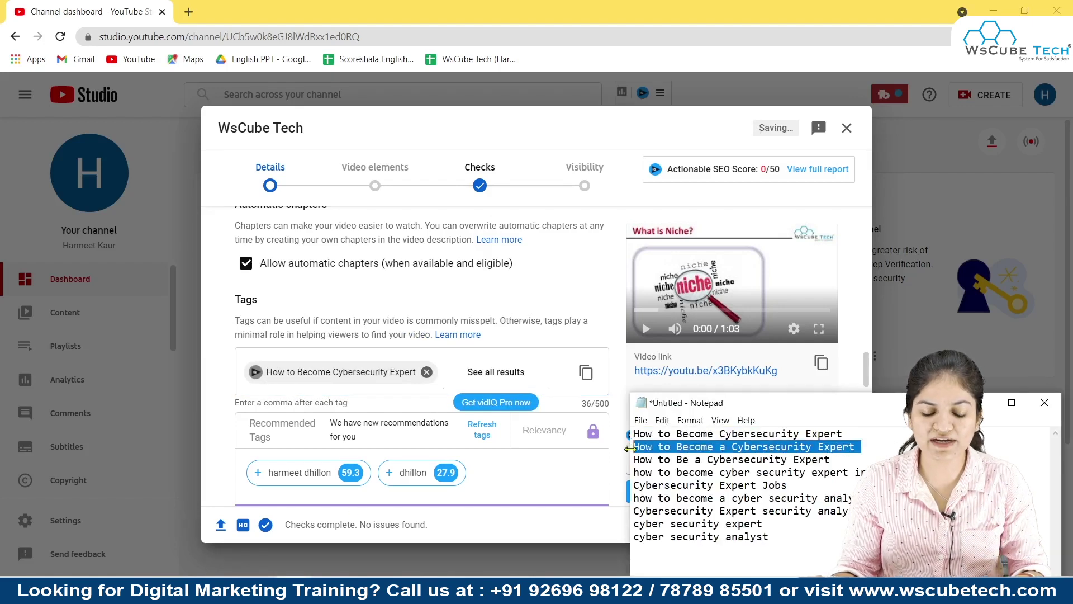
pyautogui.click(452, 375)
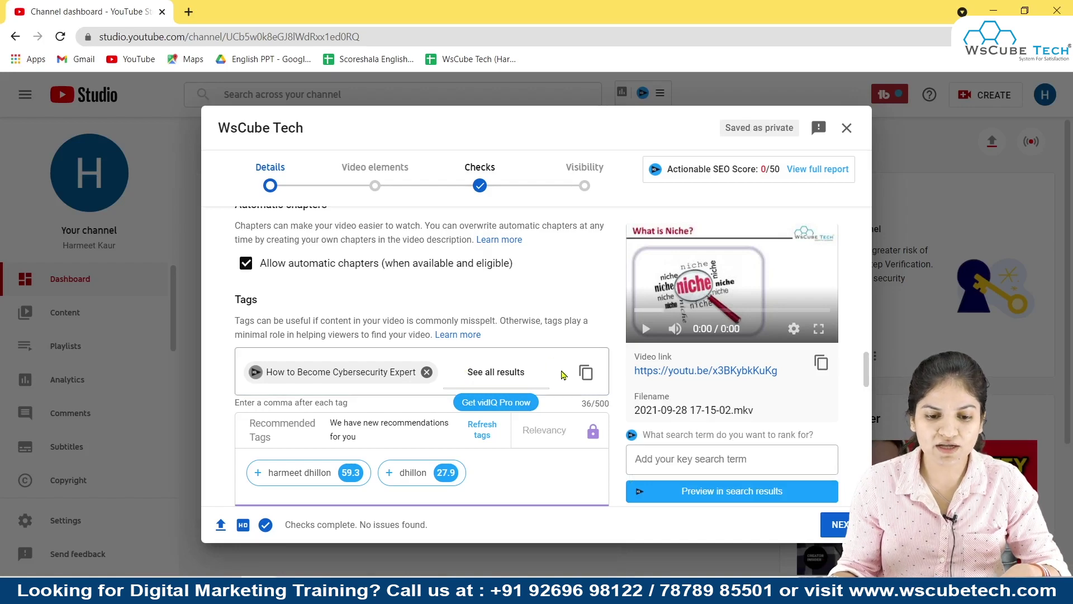
pyautogui.hotkey('ctrl', 'v')
pyautogui.press('Return')
# - Add 'How to Be a Cybersecurity Expert' from Notepad as the third tag
pyautogui.hotkey('alt', 'Tab')
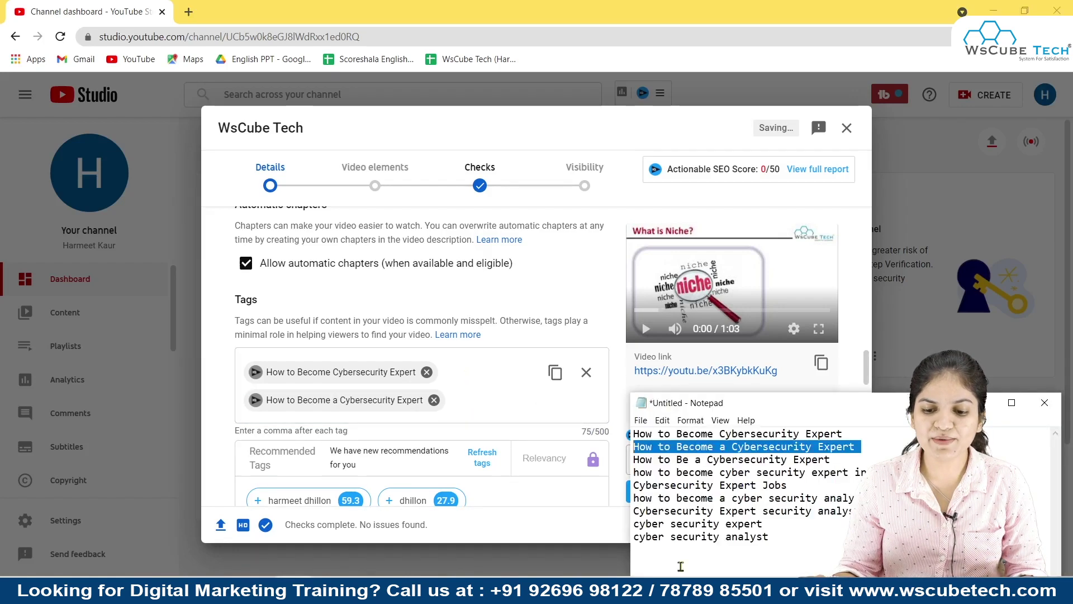
pyautogui.moveTo(843, 465); pyautogui.dragTo(632, 460)
pyautogui.hotkey('ctrl', 'c')
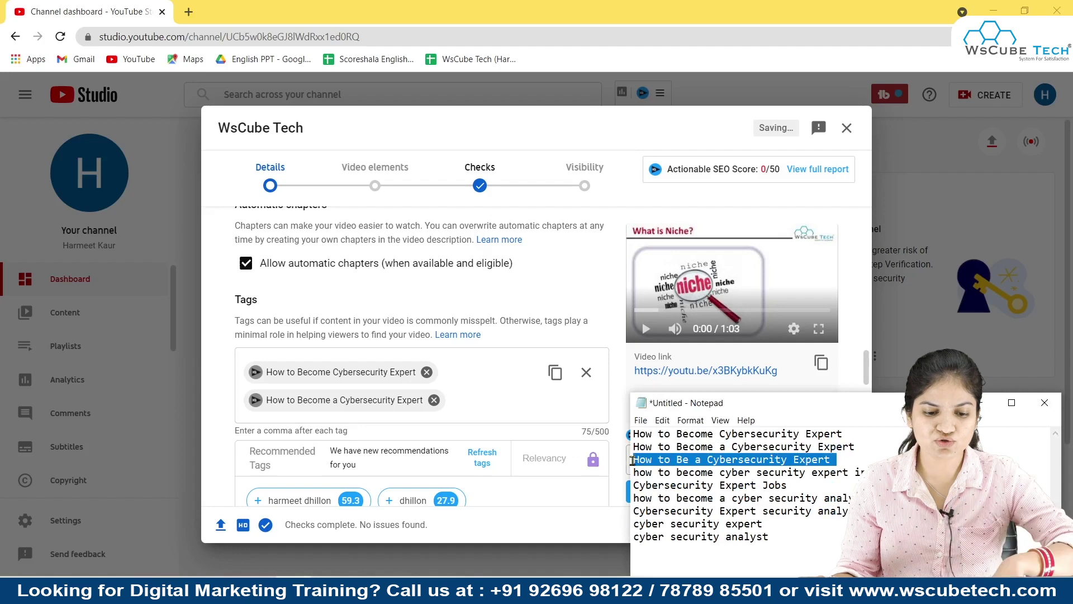
pyautogui.click(488, 405)
pyautogui.hotkey('ctrl', 'v')
pyautogui.press('Return')
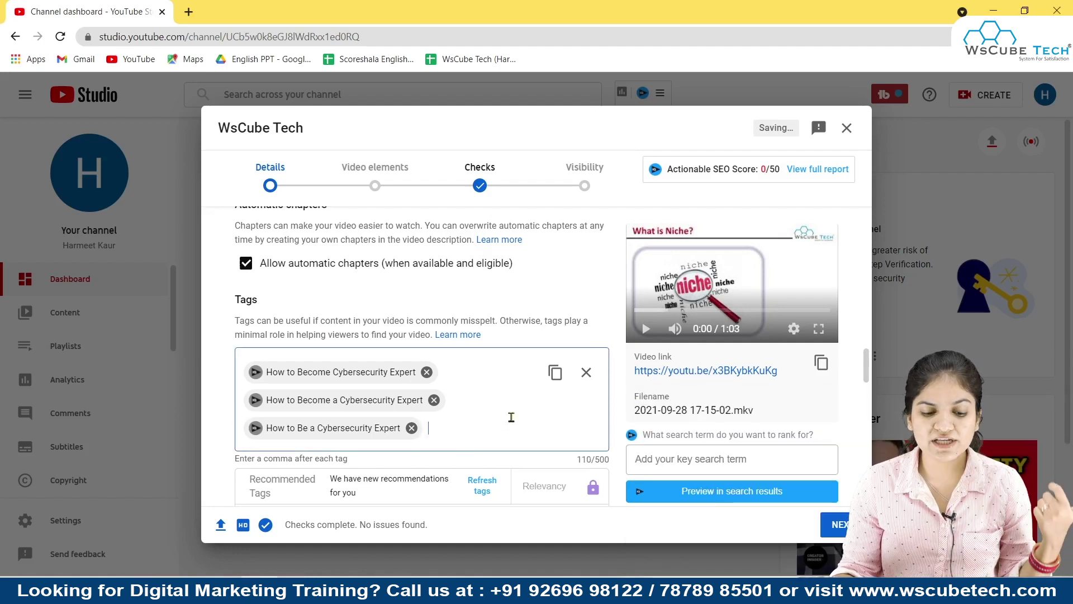
# - Add 'cyber security analyst' from Notepad as the fourth tag, reaching 135/500
pyautogui.hotkey('alt', 'Tab')
pyautogui.moveTo(770, 537); pyautogui.dragTo(586, 543)
pyautogui.hotkey('ctrl', 'c')
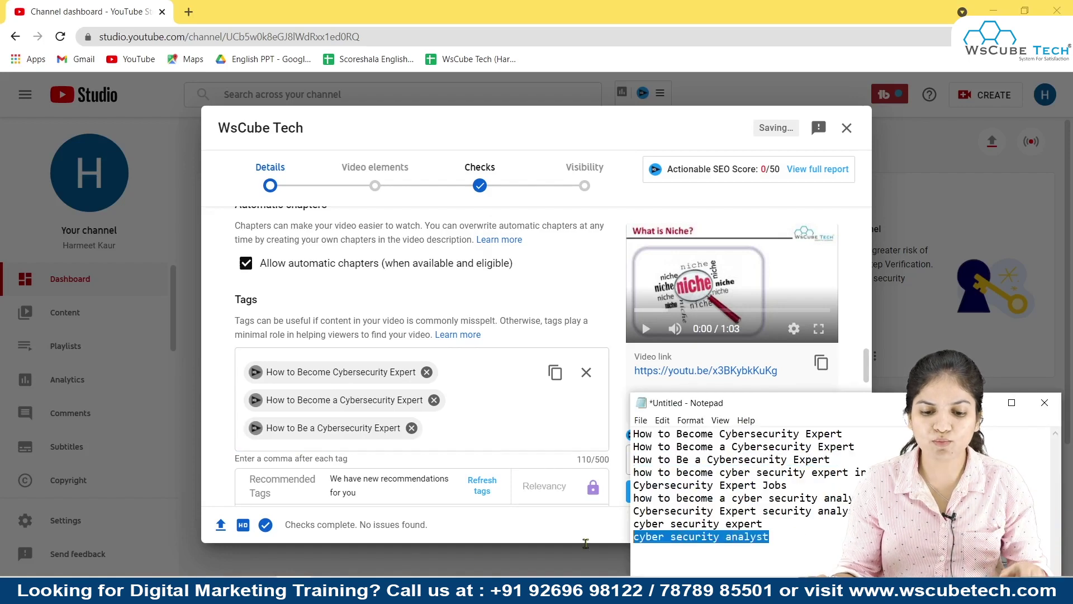
pyautogui.hotkey('alt', 'Tab')
pyautogui.click(444, 432)
pyautogui.hotkey('ctrl', 'v')
pyautogui.press('Return')
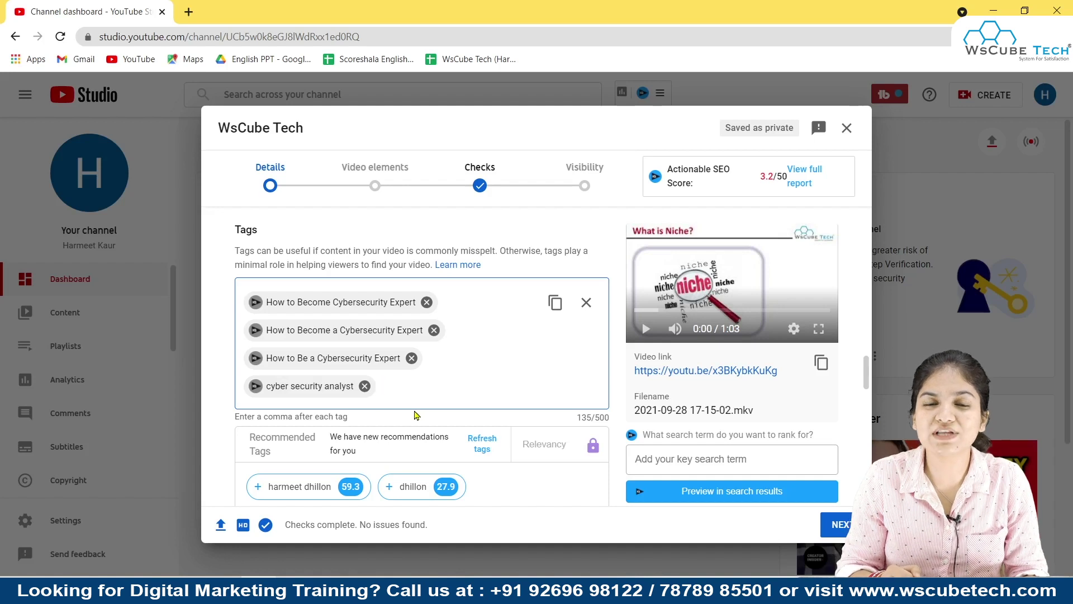
# - Enter the tags hacker, Hacking and Ethical hacker, bringing the Tags count to 167/500
pyautogui.press('BackSpace')
pyautogui.write('er movie')
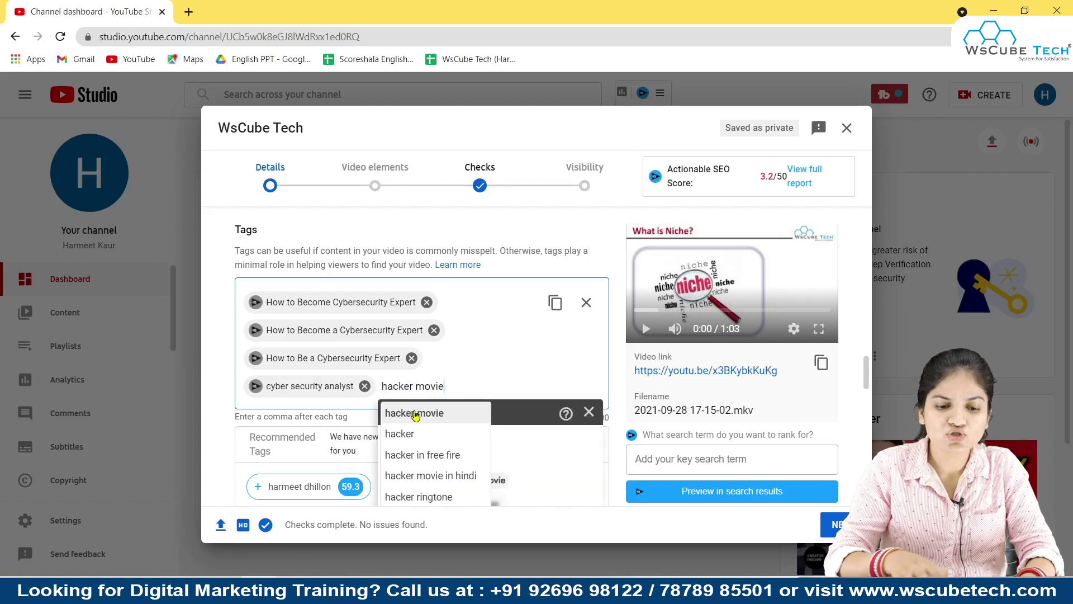
pyautogui.press('BackSpace')
pyautogui.press('BackSpace')
pyautogui.press('BackSpace')
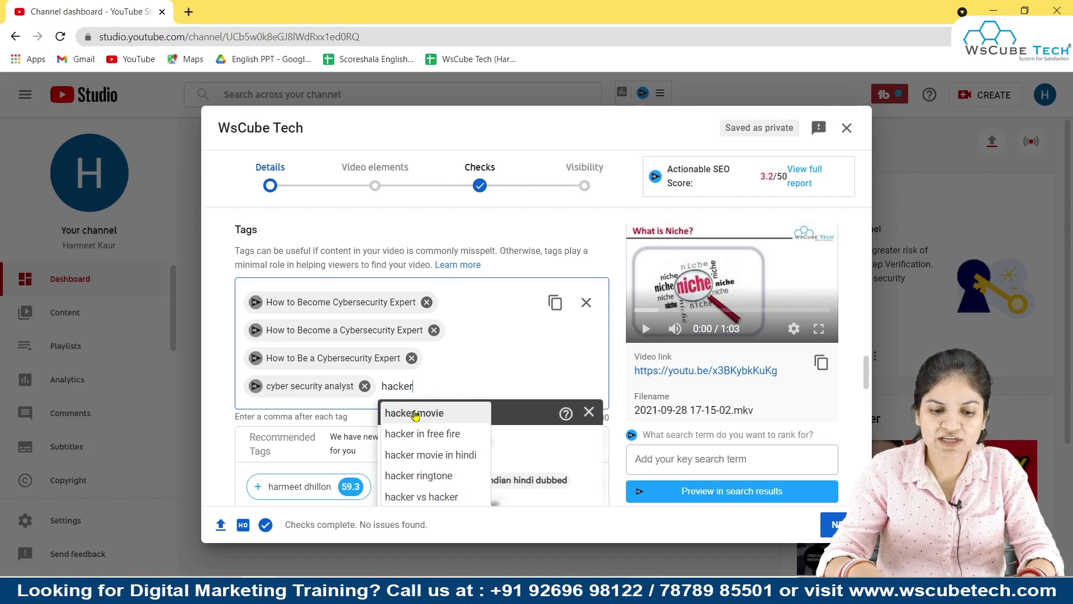
pyautogui.press('Return')
pyautogui.write('Hacking')
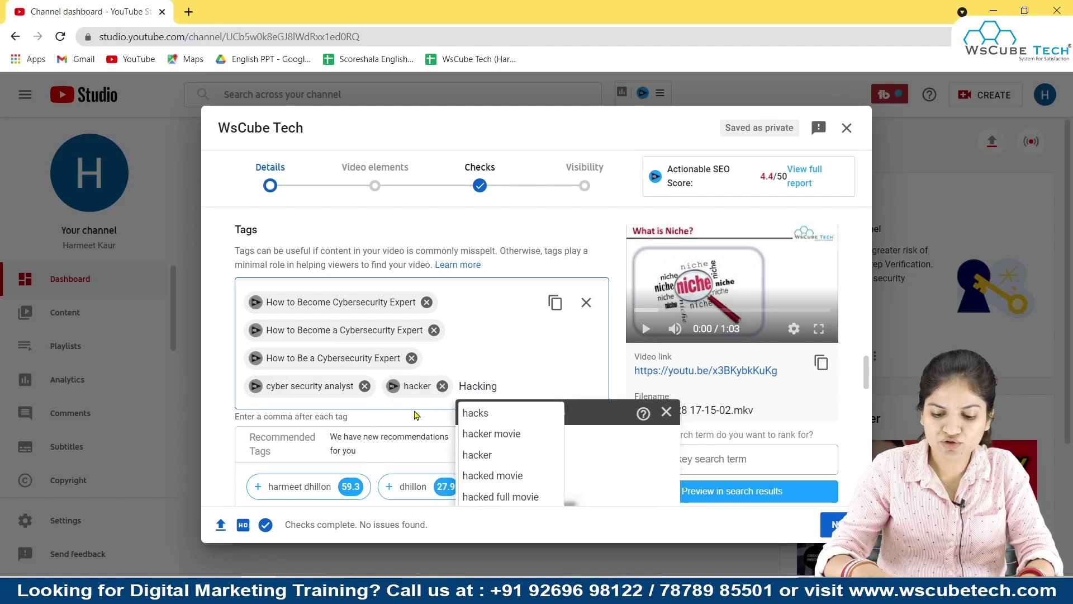
pyautogui.press('Return')
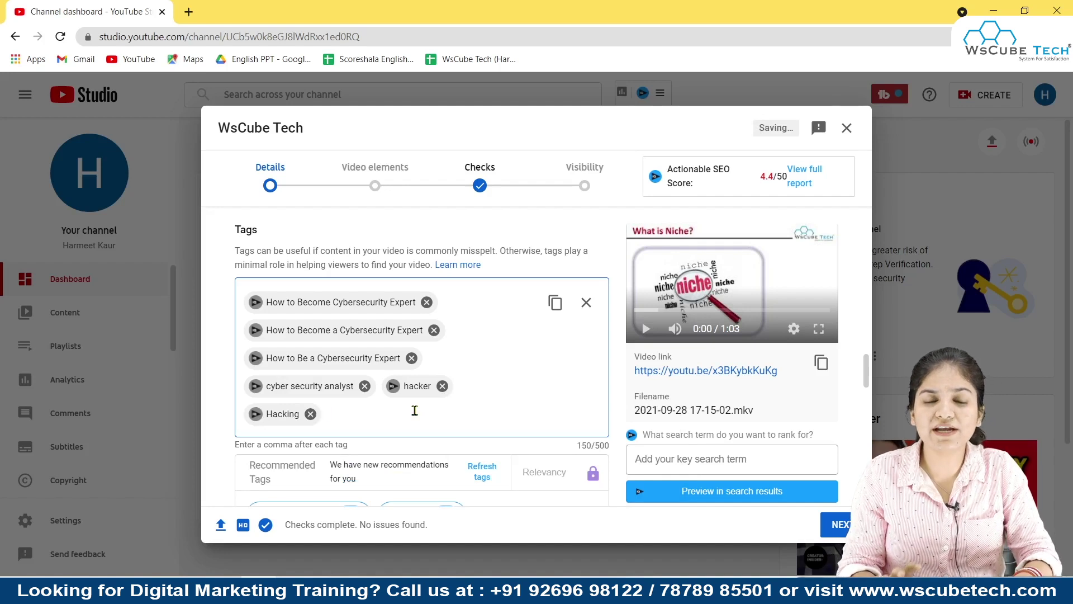
pyautogui.write('Ethical hack')
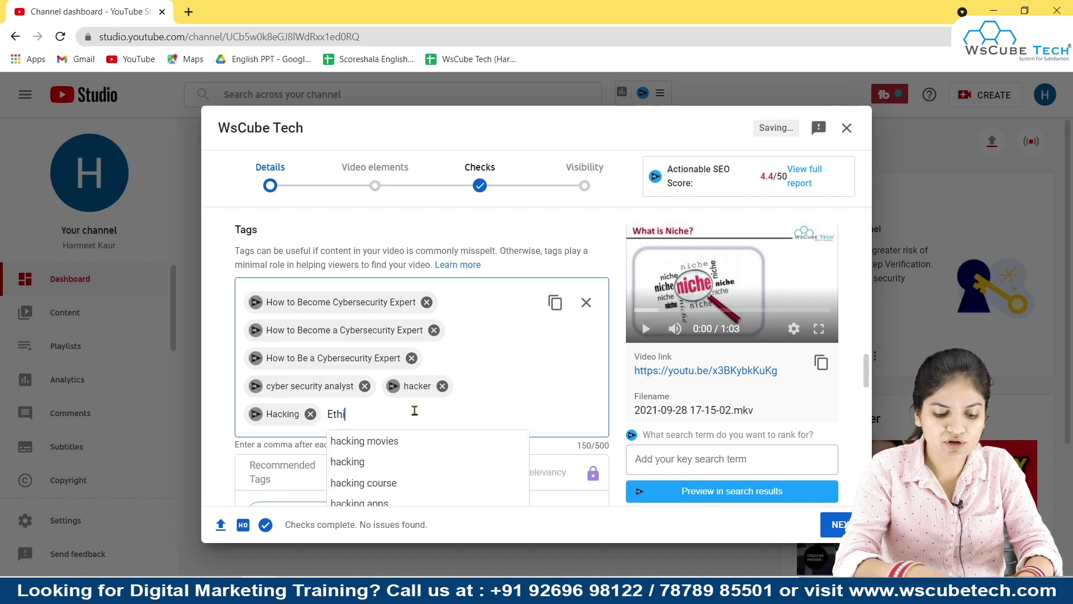
pyautogui.write('er')
pyautogui.press('Return')
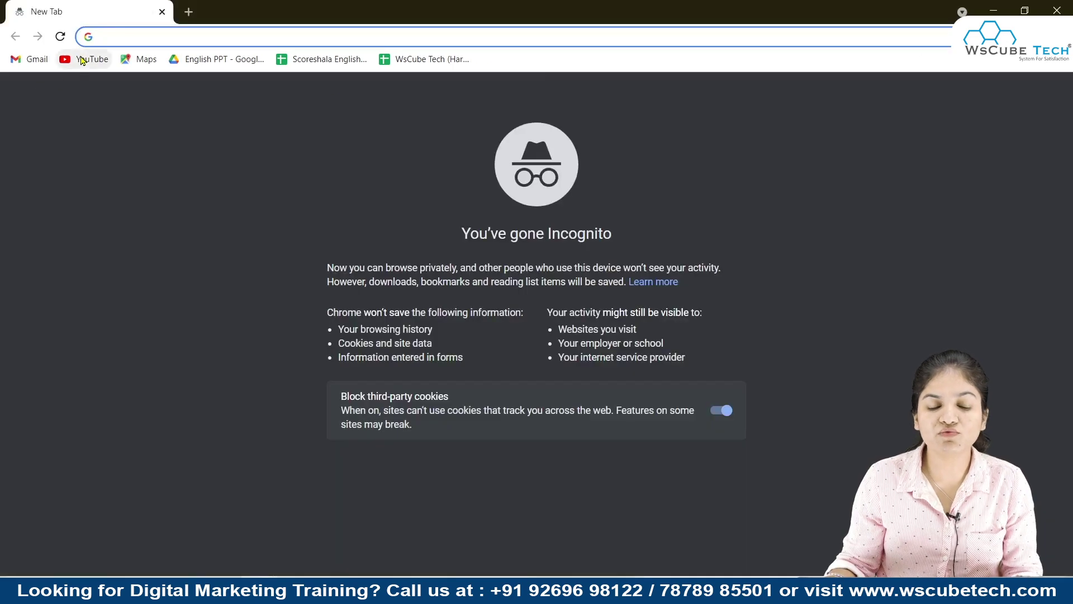
# - Search youtube.com for 'cyber security expert' from Notepad and pick the 'cyber security expert salary' suggestion
pyautogui.click(84, 59)
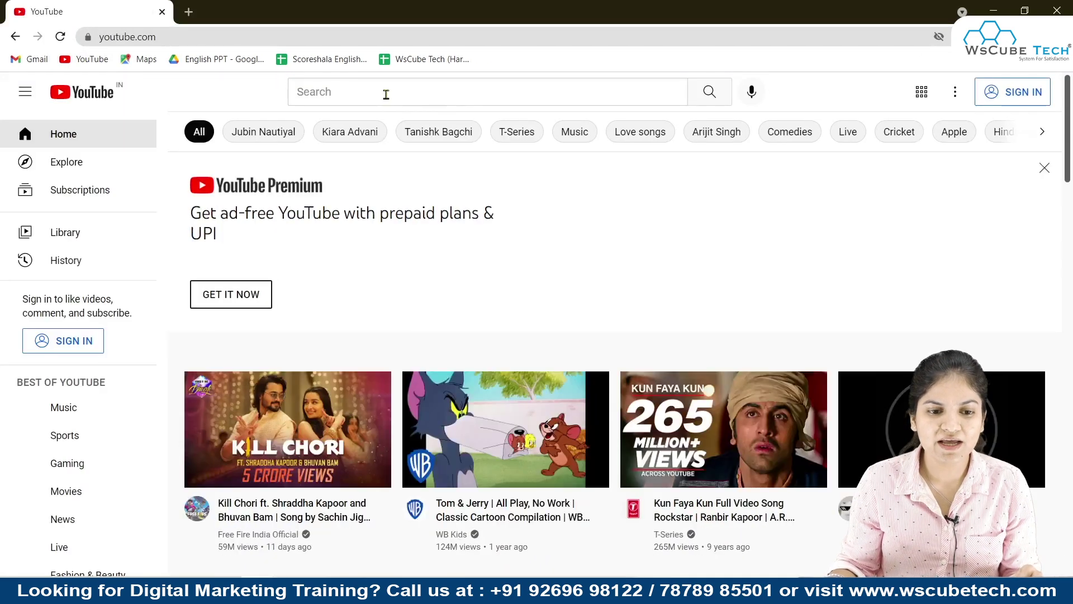
pyautogui.click(385, 94)
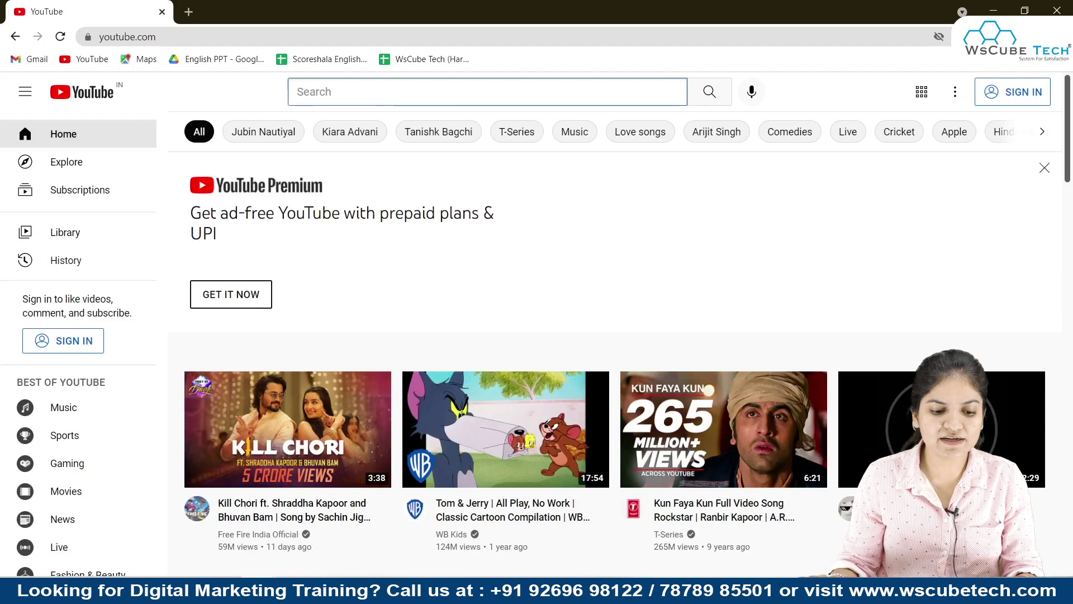
pyautogui.click(654, 592)
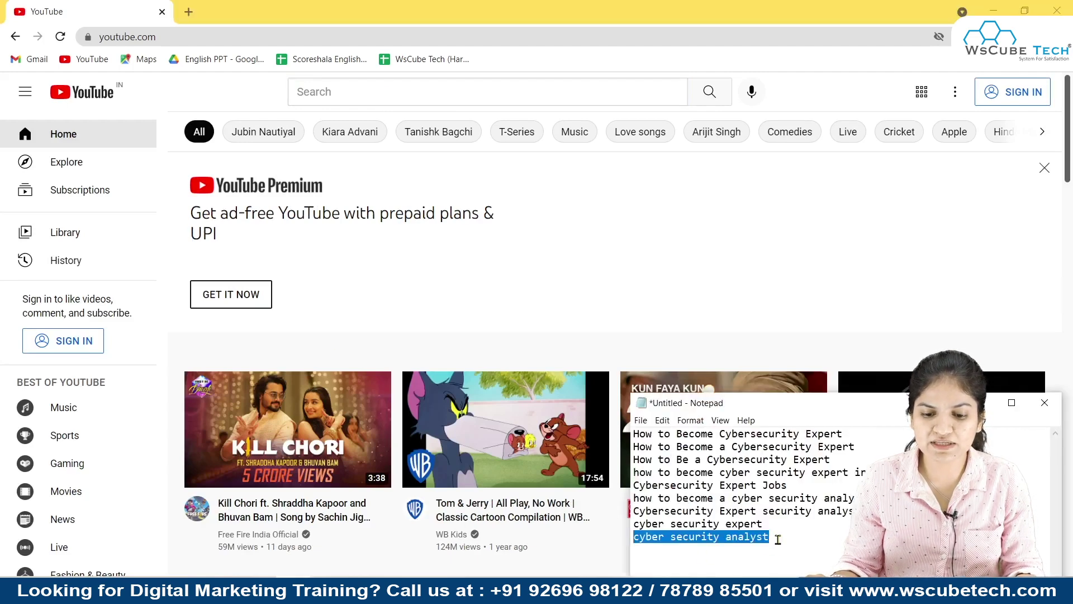
pyautogui.moveTo(766, 523); pyautogui.dragTo(627, 526)
pyautogui.hotkey('ctrl', 'c')
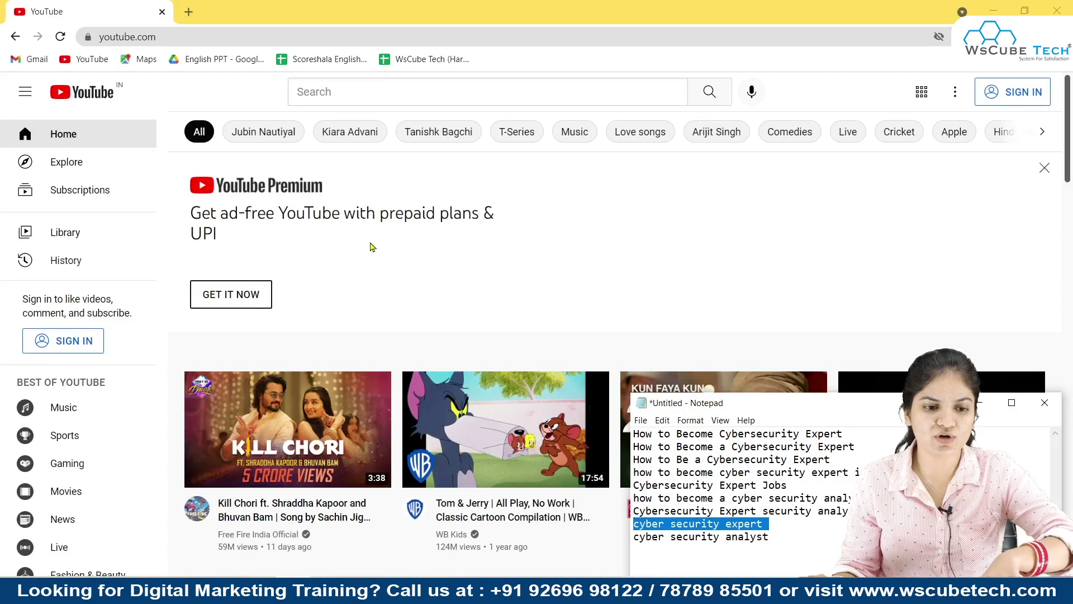
pyautogui.click(313, 91)
pyautogui.hotkey('ctrl', 'v')
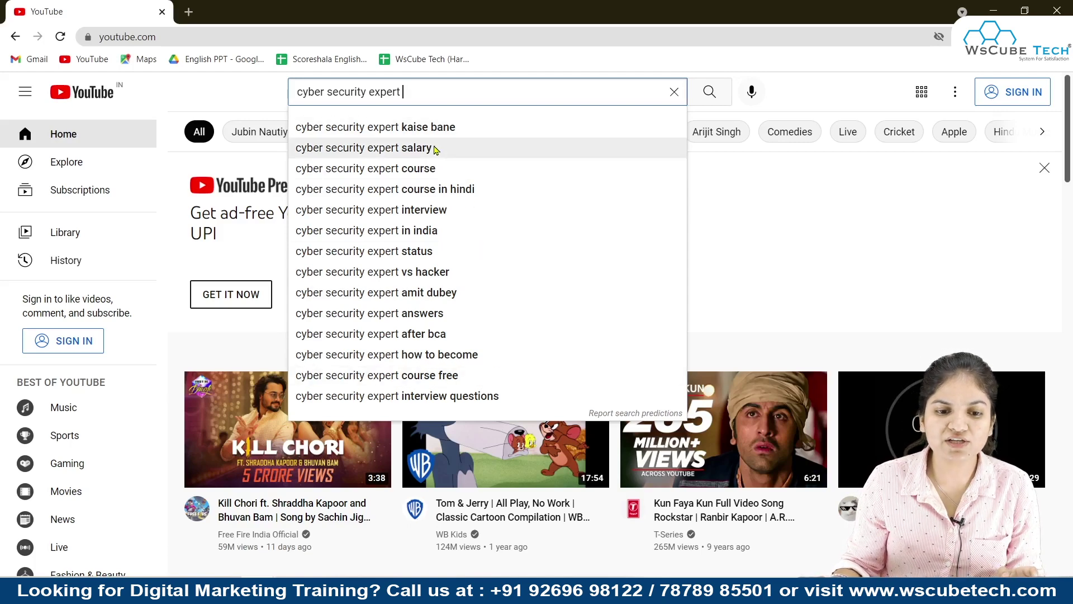
pyautogui.click(382, 157)
# - Copy the 'cyber security expert salary' query and paste it into the Studio Tags field
pyautogui.moveTo(453, 93); pyautogui.dragTo(267, 89)
pyautogui.hotkey('ctrl', 'c')
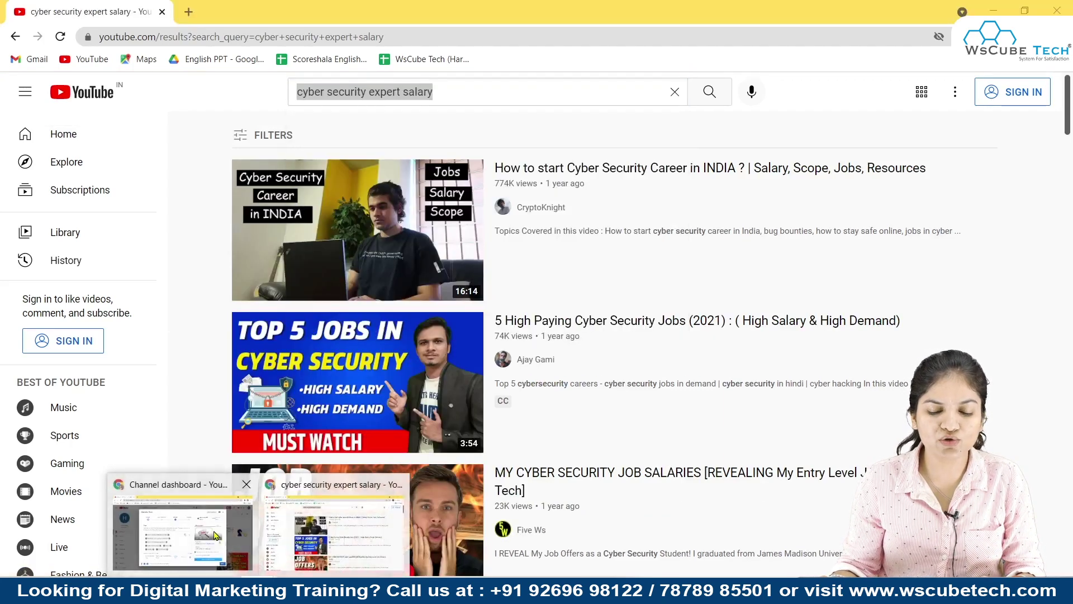
pyautogui.click(179, 531)
pyautogui.hotkey('ctrl', 'v')
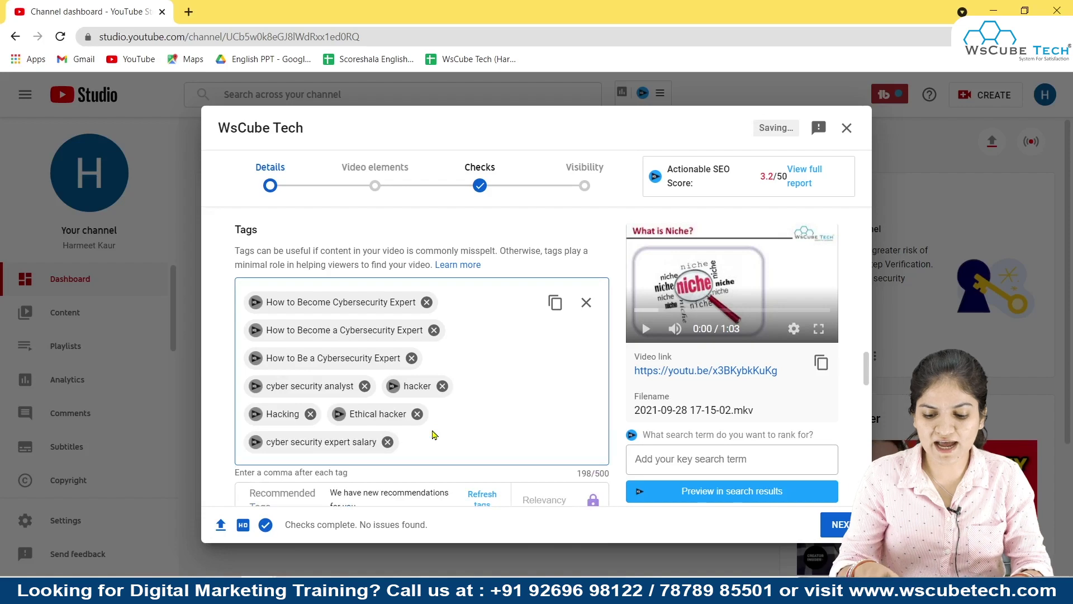